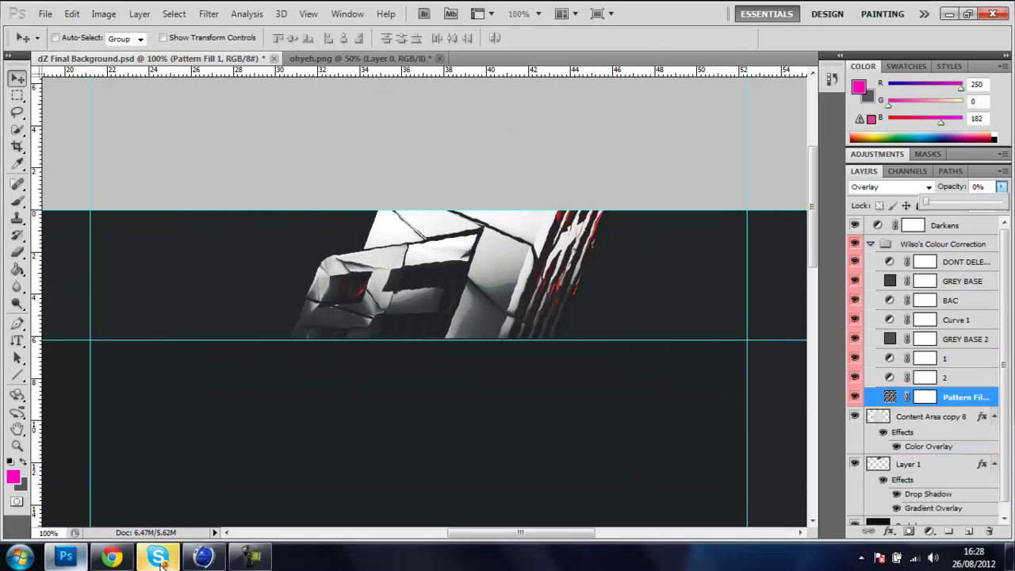
Open the BG Stuff, I Made.psd resource file.
{"action": "key", "text": "ctrl+o"}
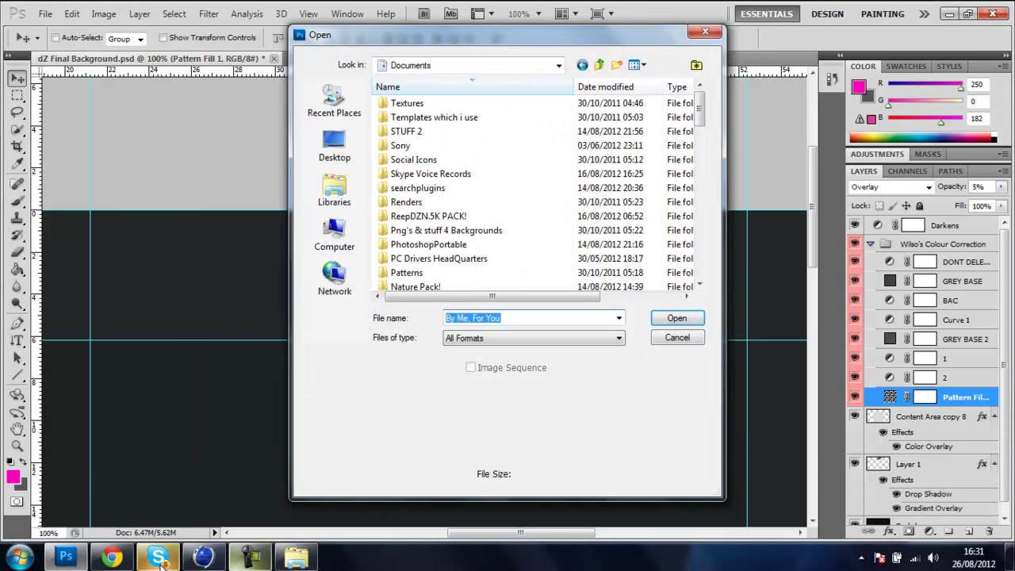
{"action": "key", "text": "Return"}
{"action": "key", "text": "Return"}
{"action": "key", "text": "Return"}
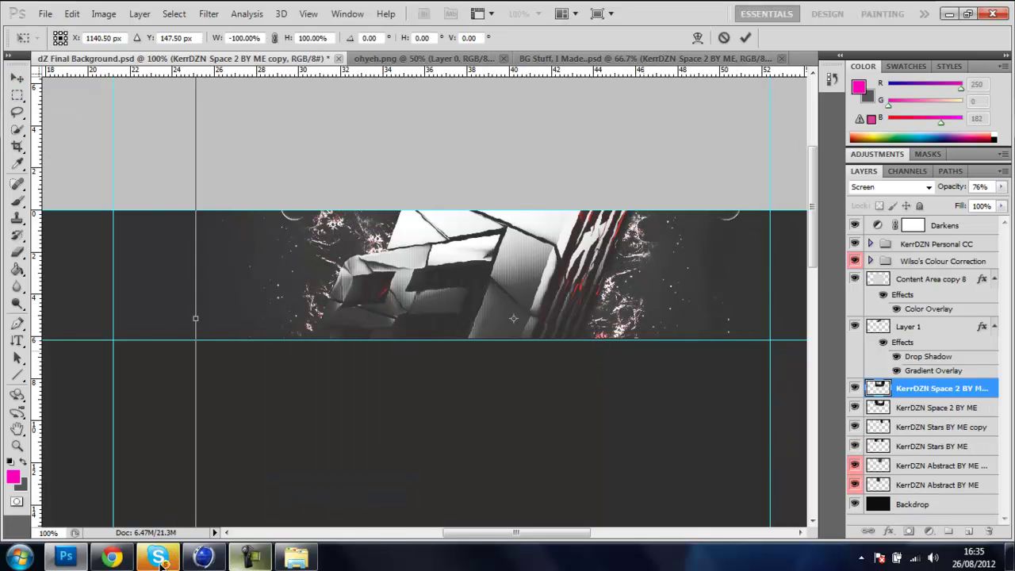
Finish the mirrored Space 2 copy and select the space, stars and abstract effect layers.
{"action": "key", "text": "e"}
{"action": "key", "text": "Return"}
{"action": "key", "text": "alt+bracketleft"}
{"action": "key", "text": "alt+bracketleft"}
{"action": "key", "text": "alt+bracketleft"}
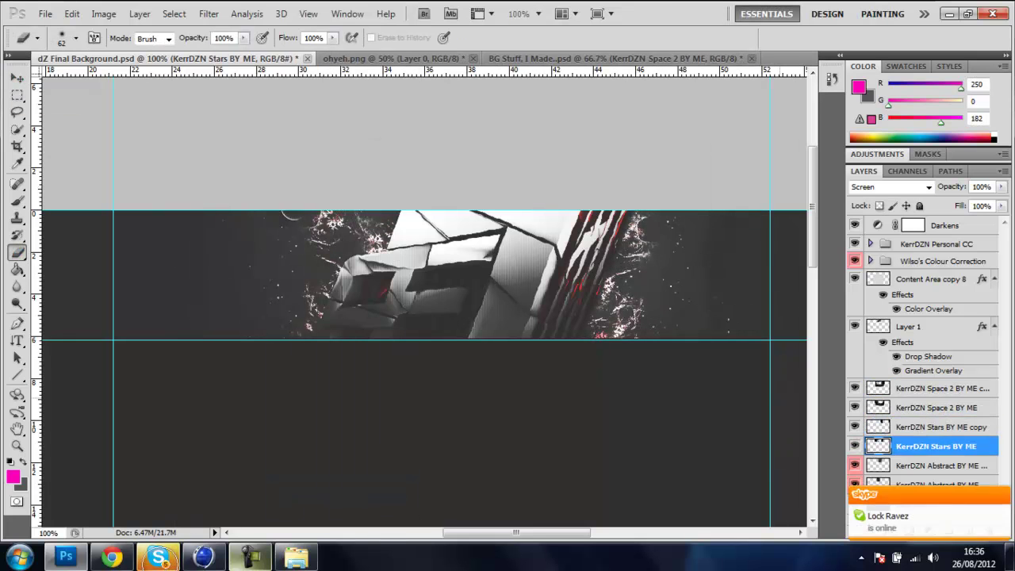
{"action": "key", "text": "alt+bracketright"}
{"action": "key", "text": "alt+bracketright"}
{"action": "key", "text": "alt+bracketright"}
{"action": "key", "text": "v"}
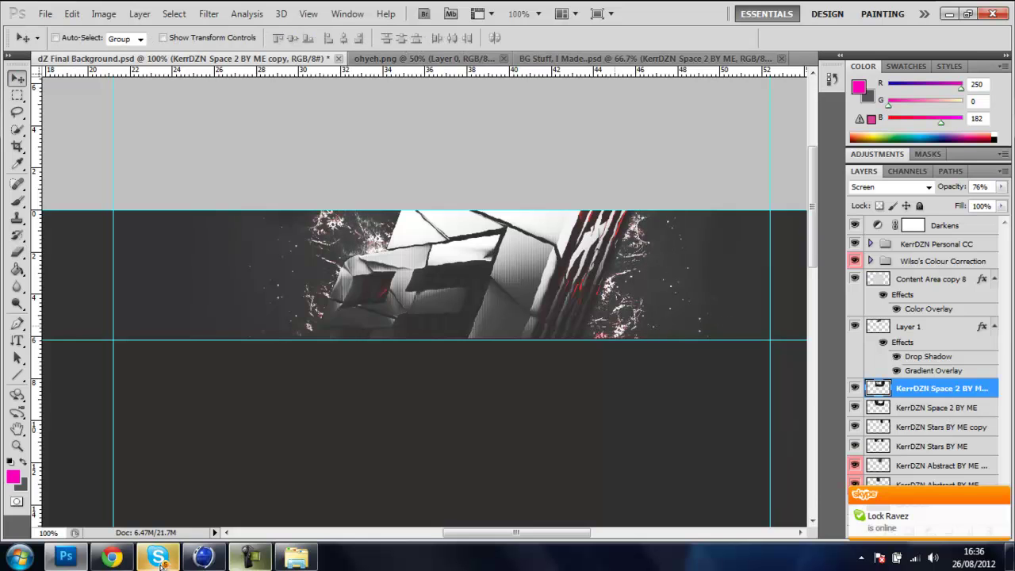
{"action": "key", "text": "alt+shift+bracketleft"}
{"action": "key", "text": "alt+shift+bracketleft"}
{"action": "key", "text": "alt+shift+bracketleft"}
Bring the Grudge layer from BG Stuff into the banner.
{"action": "key", "text": "ctrl+shift+Tab"}
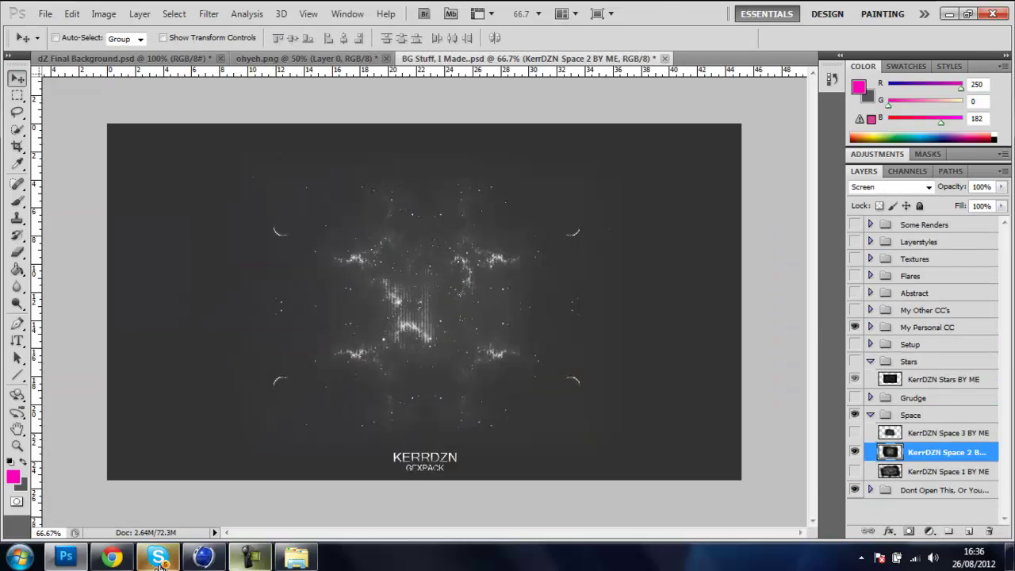
{"action": "key", "text": "ctrl+comma"}
{"action": "key", "text": "alt+bracketleft"}
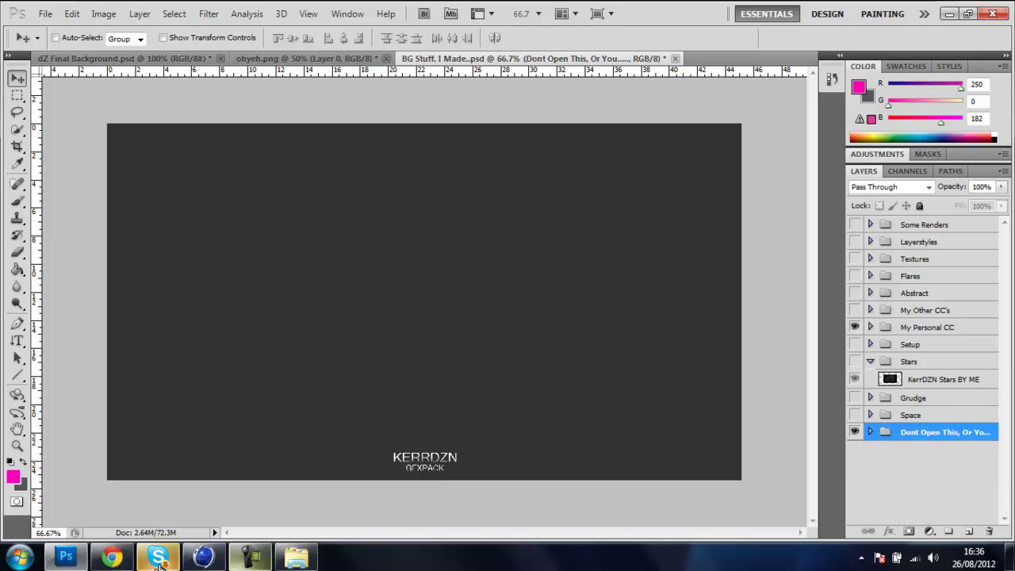
{"action": "key", "text": "alt+bracketright"}
{"action": "key", "text": "alt+bracketright"}
{"action": "key", "text": "ctrl+comma"}
{"action": "key", "text": "ctrl+Tab"}
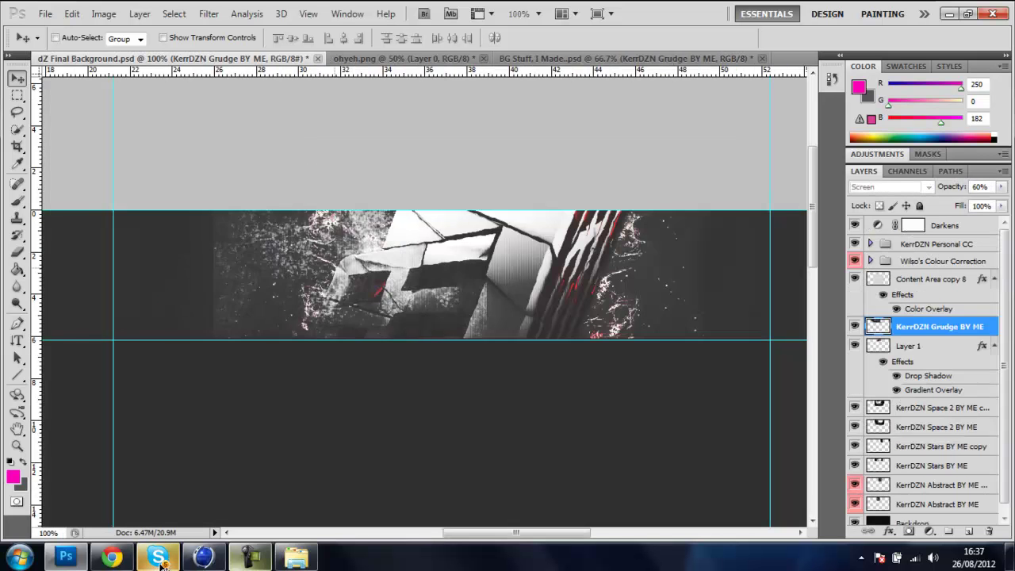
Erase the Grudge layer's edges, set it to 21% opacity, and add a horizontally flipped copy.
{"action": "key", "text": "e"}
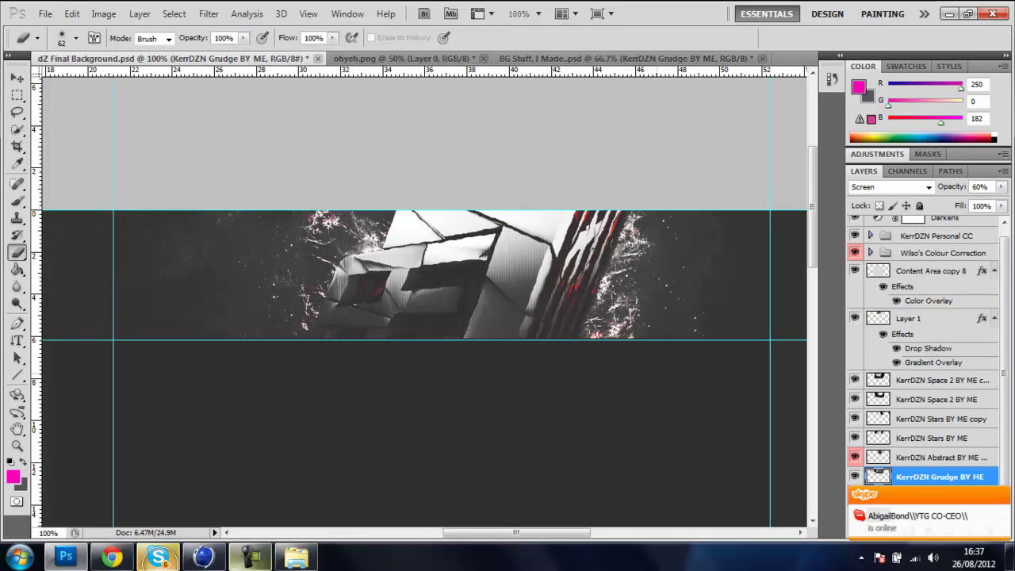
{"action": "key", "text": "ctrl+t"}
{"action": "key", "text": "Escape"}
{"action": "key", "text": "e"}
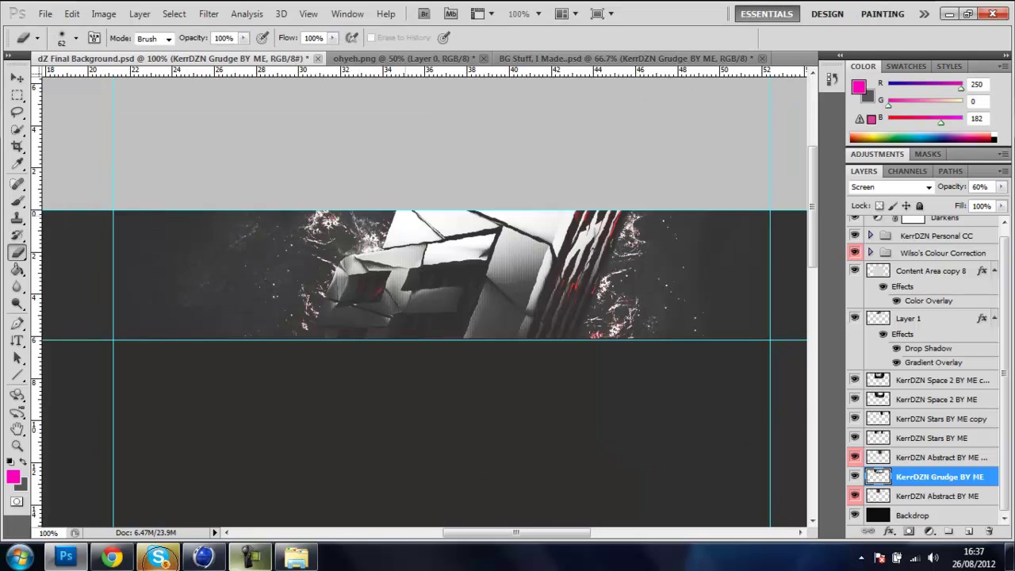
{"action": "key", "text": "v"}
{"action": "key", "text": "2"}
{"action": "key", "text": "1"}
{"action": "key", "text": "ctrl+j"}
{"action": "key", "text": "ctrl+t"}
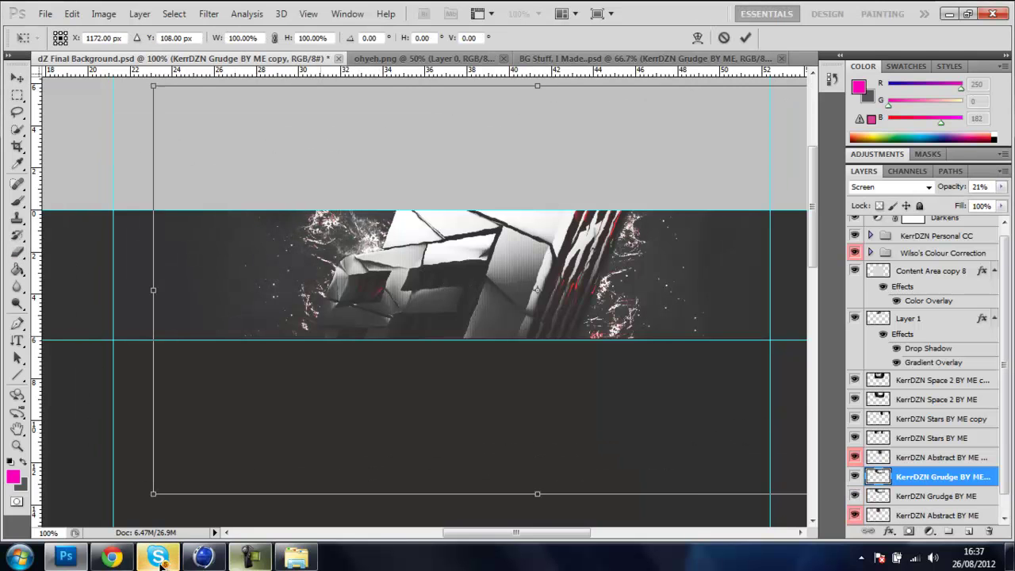
{"action": "key", "text": "Return"}
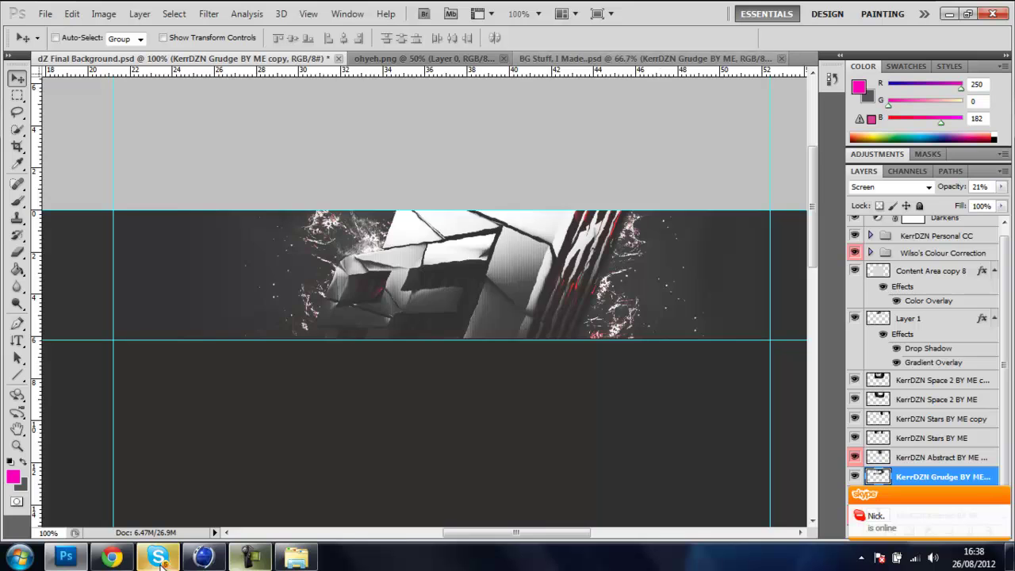
Bring in the Green/Yellow colour correction group at 39% opacity.
{"action": "key", "text": "ctrl+shift+Tab"}
{"action": "key", "text": "ctrl+Tab"}
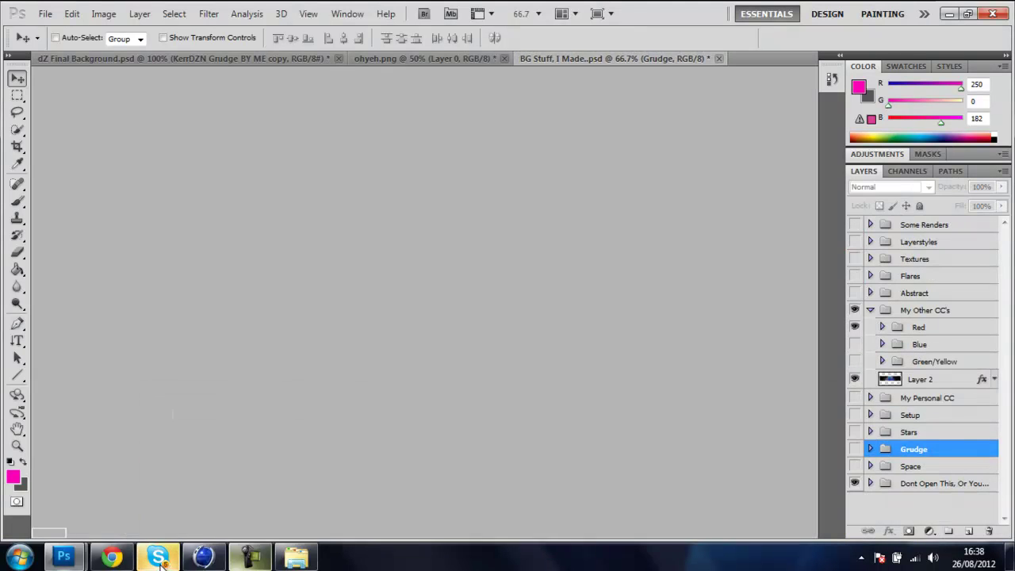
{"action": "key", "text": "3"}
{"action": "key", "text": "9"}
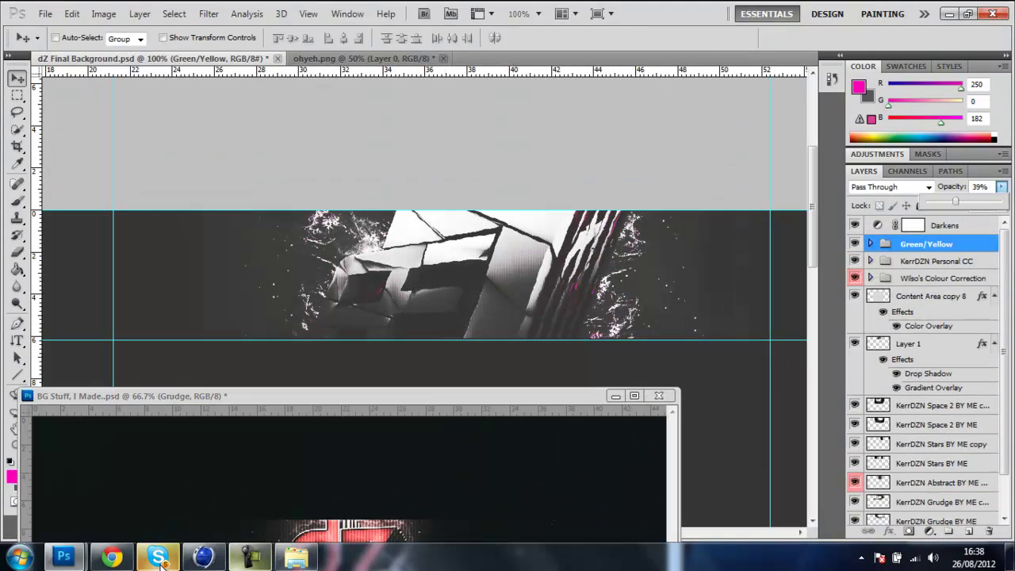
{"action": "left_click", "coordinate": [158, 557]}
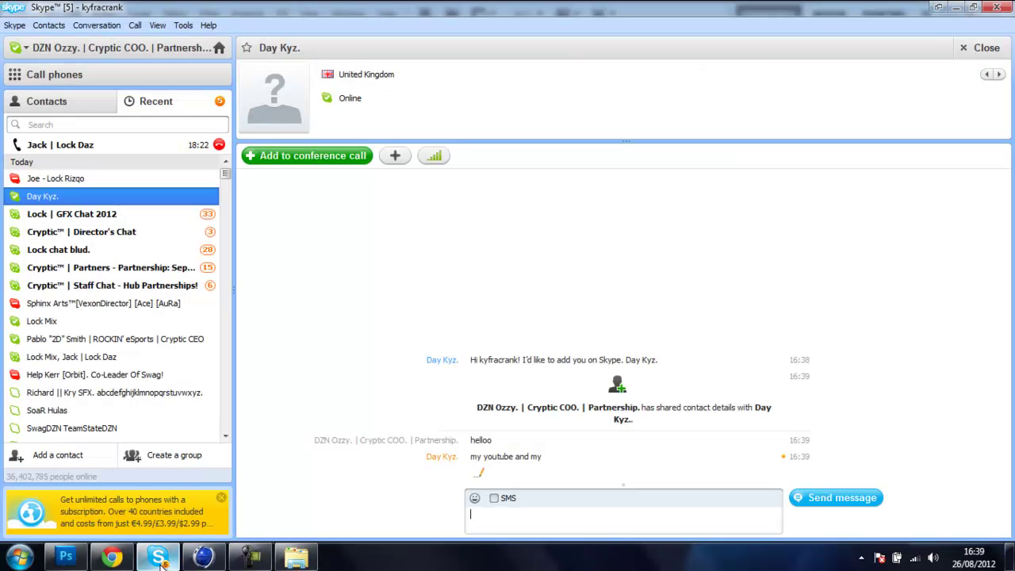
{"action": "left_click", "coordinate": [158, 558]}
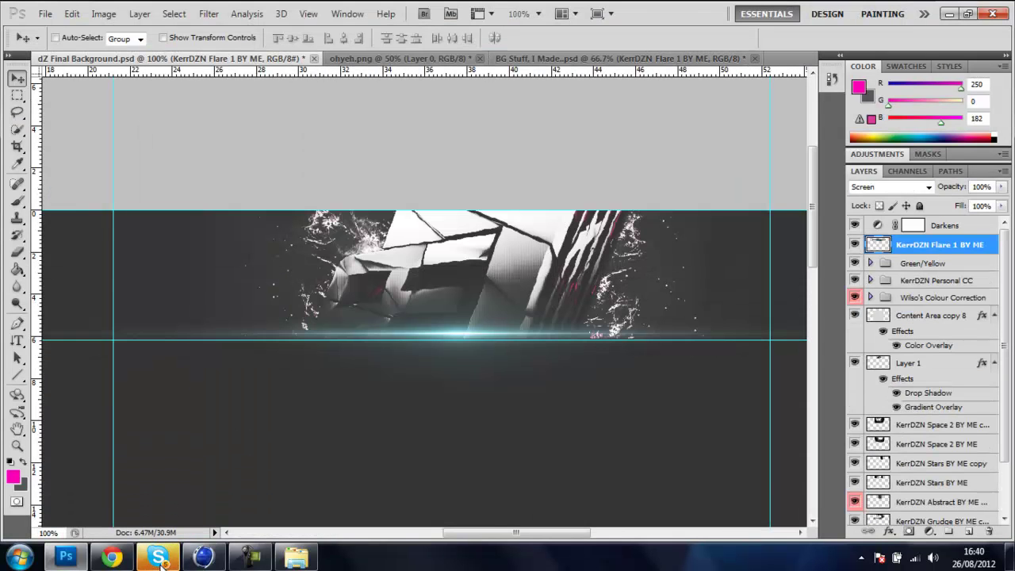
In BG Stuff, move the flare layer down behind the other content.
{"action": "key", "text": "ctrl+bracketleft"}
{"action": "key", "text": "ctrl+bracketleft"}
{"action": "key", "text": "ctrl+bracketleft"}
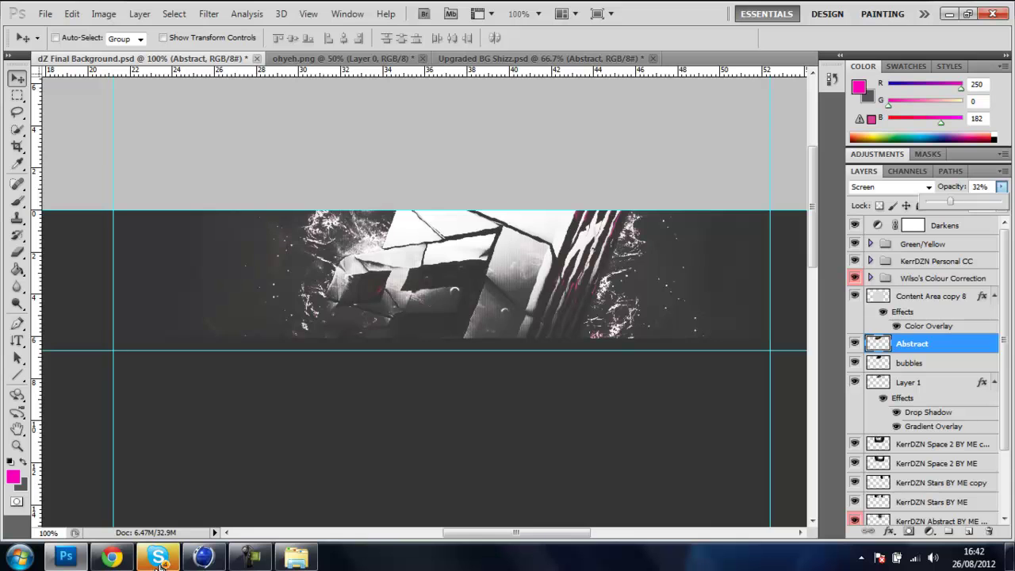
Move Abstract below Layer 1 and add a horizontally mirrored Abstract copy.
{"action": "key", "text": "ctrl+bracketleft"}
{"action": "key", "text": "ctrl+bracketleft"}
{"action": "key", "text": "ctrl+j"}
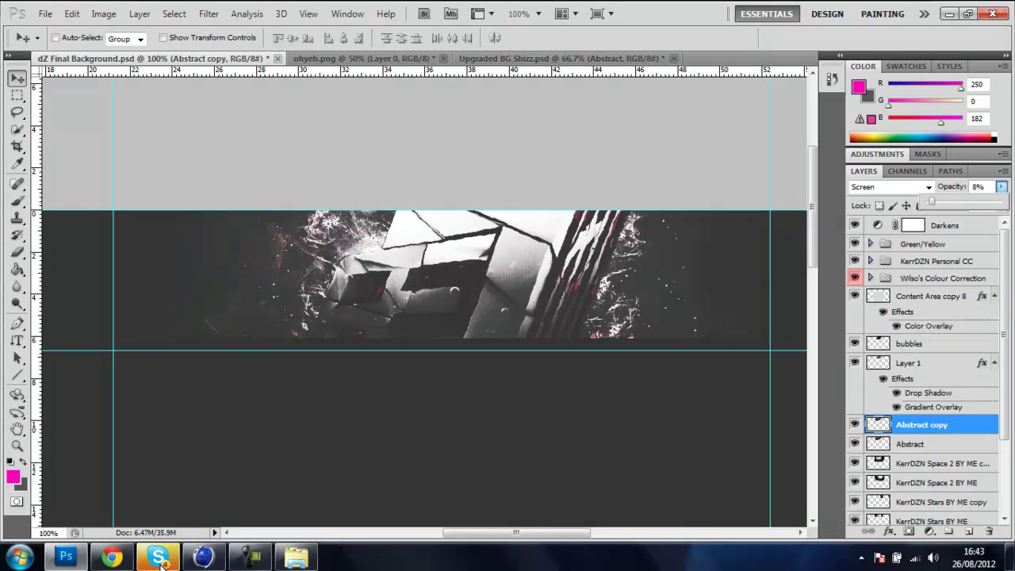
{"action": "key", "text": "shift+alt+bracketleft"}
{"action": "key", "text": "ctrl+t"}
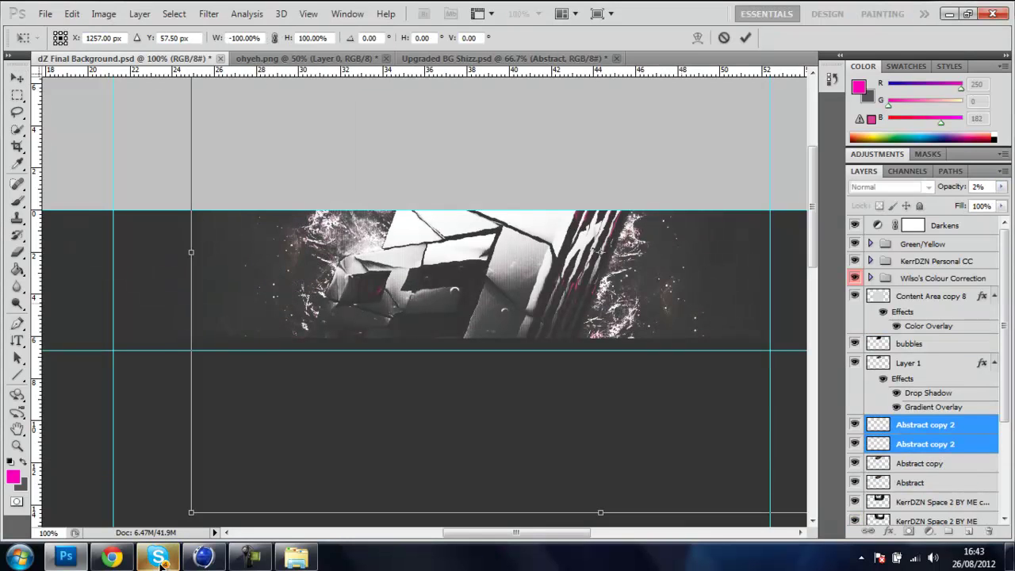
{"action": "key", "text": "Return"}
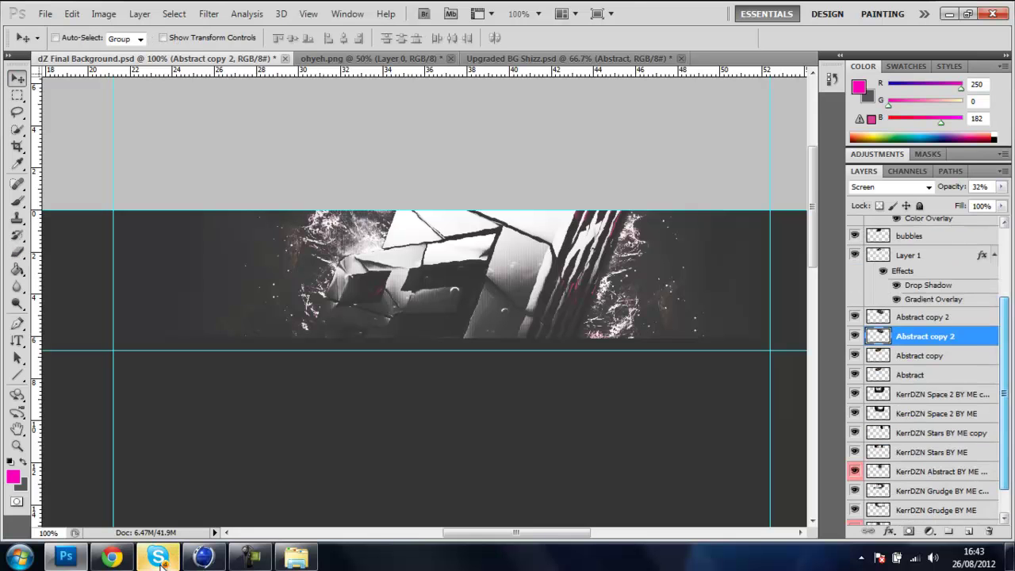
Bring the Glass layer into the banner, brush over it and duplicate it.
{"action": "key", "text": "alt+bracketleft"}
{"action": "key", "text": "alt+bracketleft"}
{"action": "key", "text": "alt+bracketleft"}
{"action": "key", "text": "alt+bracketright"}
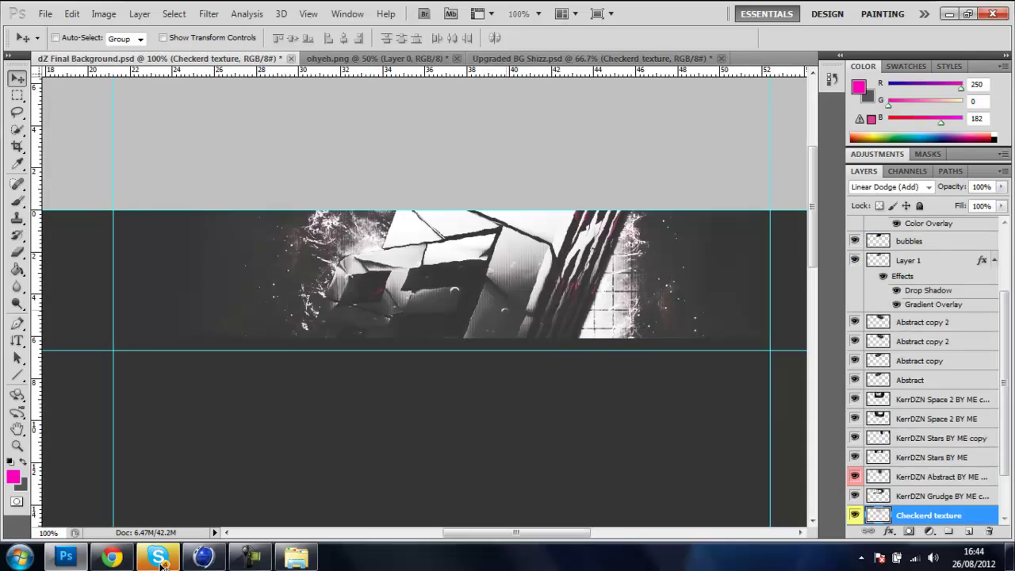
{"action": "key", "text": "alt+bracketright"}
{"action": "key", "text": "alt+bracketright"}
{"action": "key", "text": "alt+bracketright"}
{"action": "key", "text": "ctrl+Tab"}
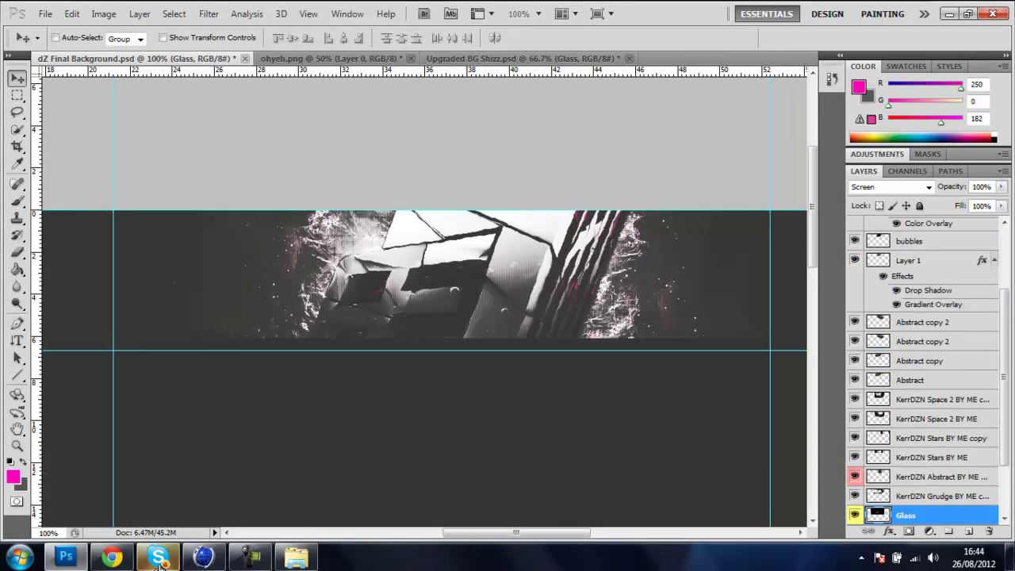
{"action": "key", "text": "ctrl+shift+z"}
{"action": "key", "text": "ctrl+shift+z"}
{"action": "key", "text": "ctrl+shift+z"}
{"action": "key", "text": "b"}
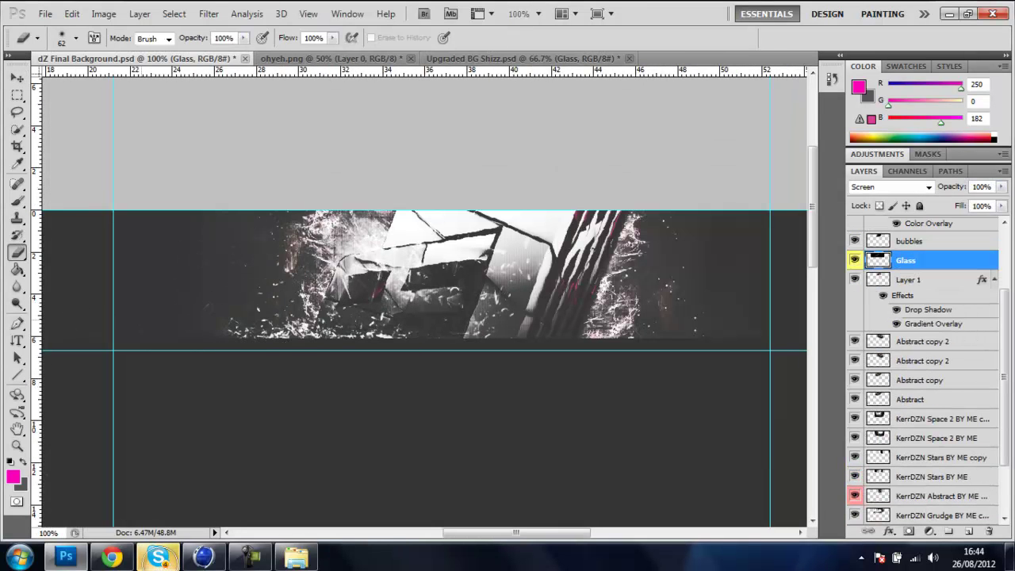
{"action": "key", "text": "v"}
{"action": "key", "text": "ctrl+j"}
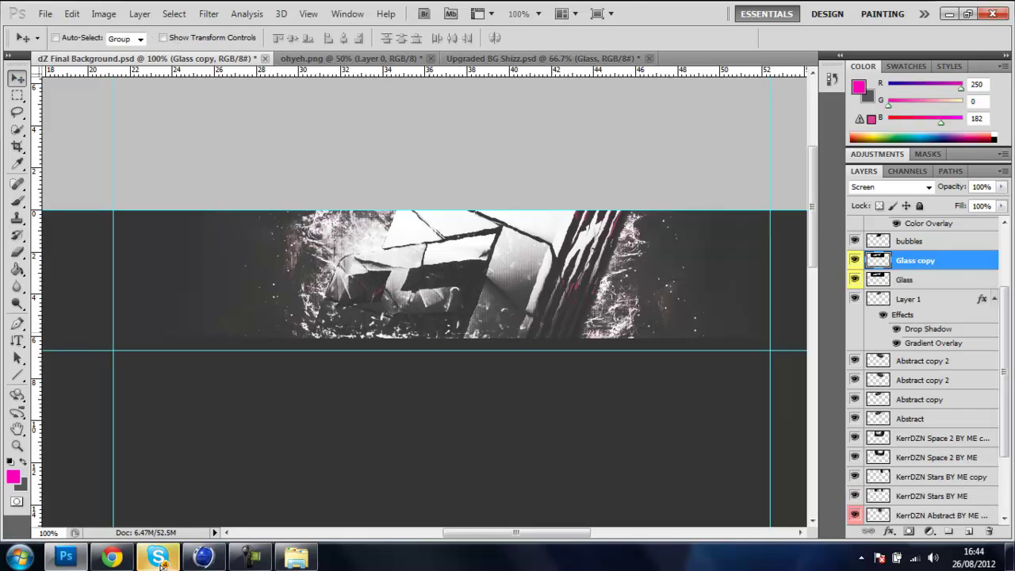
Make a third Glass copy and select all three Glass layers together.
{"action": "key", "text": "alt+bracketleft"}
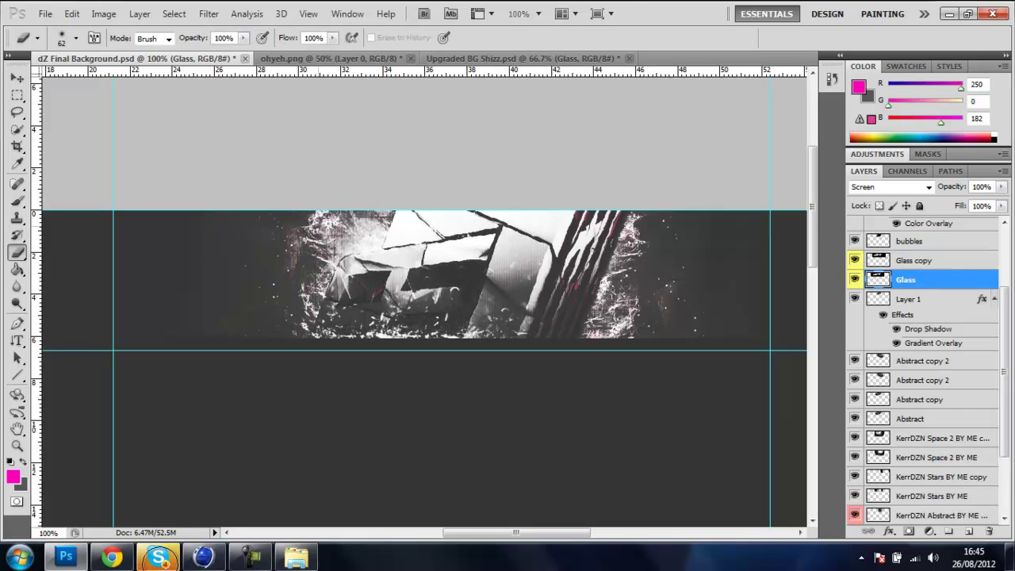
{"action": "key", "text": "alt+bracketright"}
{"action": "key", "text": "v"}
{"action": "key", "text": "alt+bracketright"}
{"action": "key", "text": "ctrl+j"}
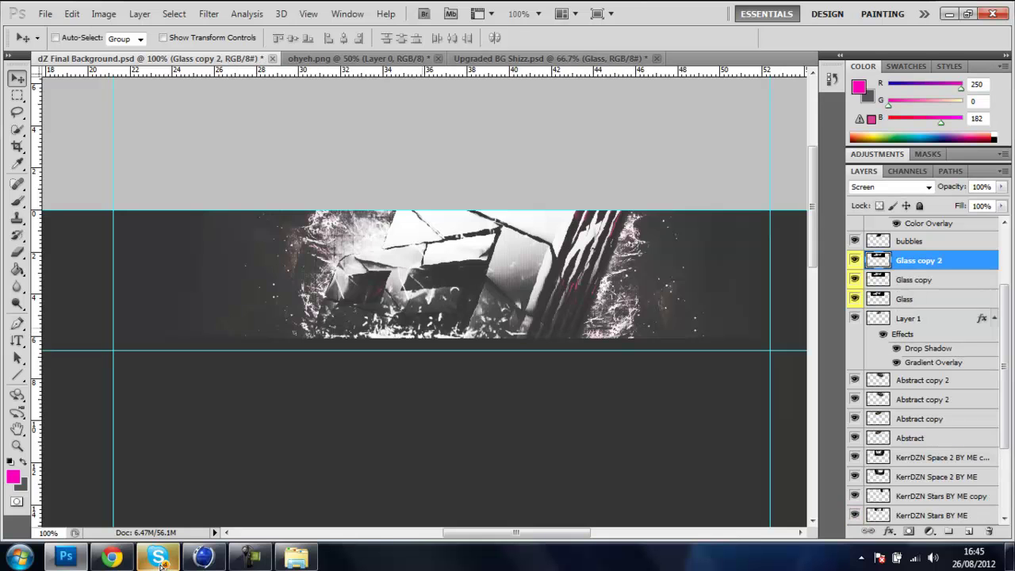
{"action": "key", "text": "b"}
{"action": "key", "text": "shift+alt+bracketleft"}
{"action": "key", "text": "shift+alt+bracketleft"}
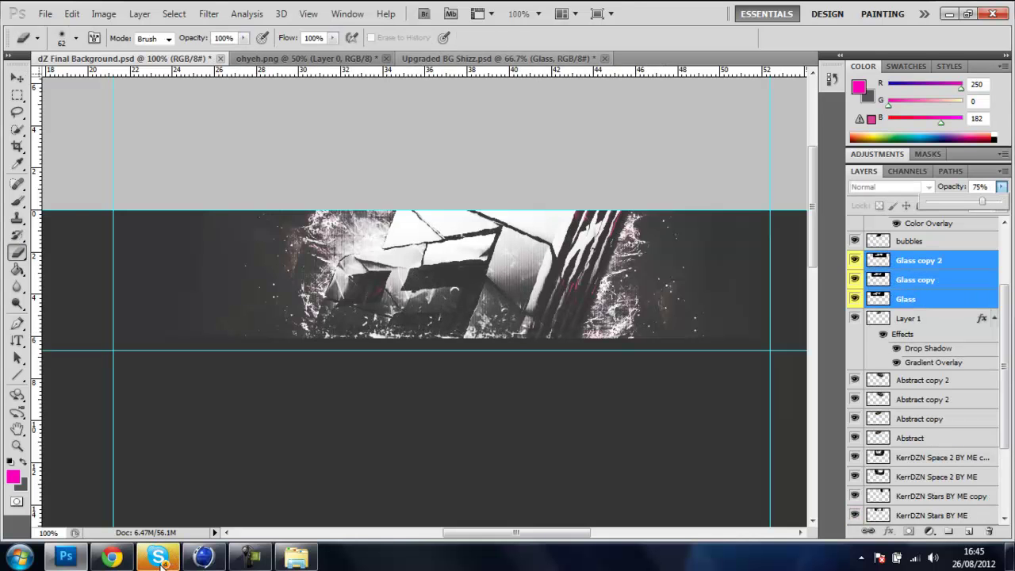
{"action": "key", "text": "ctrl+shift+Tab"}
Move Rain above the Checkerd texture and add a transformed Pulse copy.
{"action": "key", "text": "ctrl+Tab"}
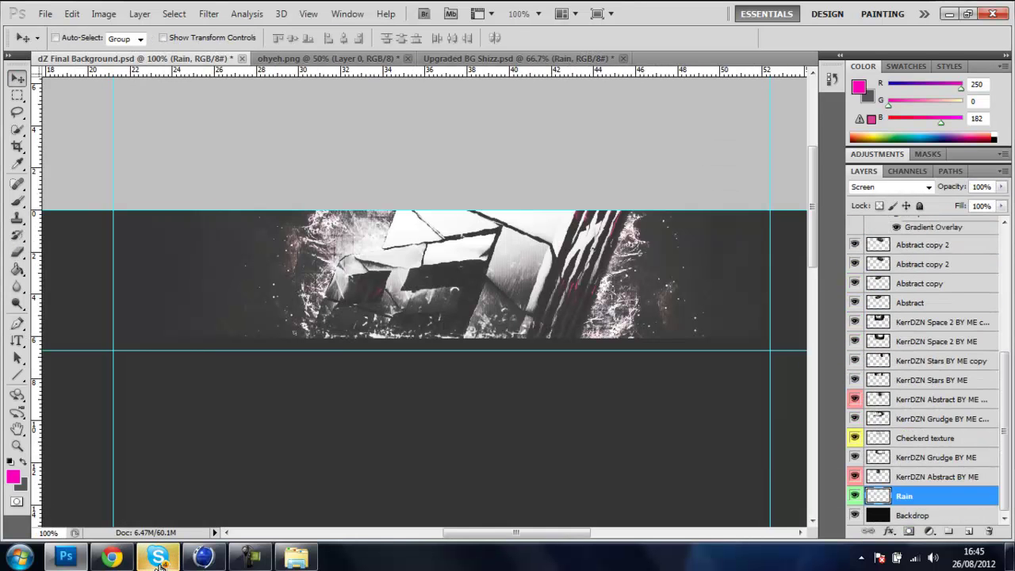
{"action": "scroll", "coordinate": [159, 557], "scroll_direction": "left", "scroll_amount": 5}
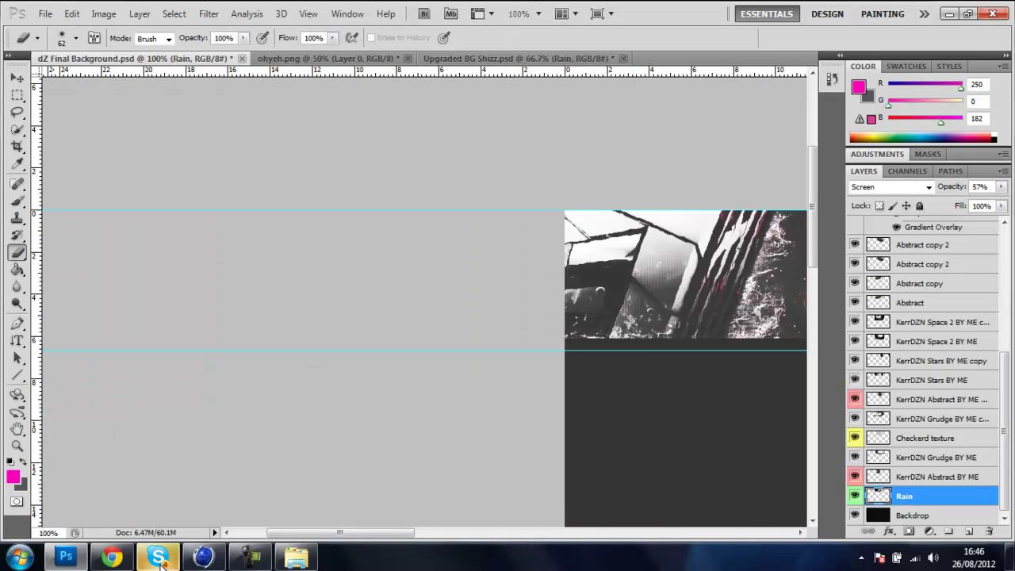
{"action": "key", "text": "ctrl+bracketright"}
{"action": "key", "text": "ctrl+bracketright"}
{"action": "key", "text": "ctrl+bracketright"}
{"action": "key", "text": "ctrl+bracketright"}
{"action": "key", "text": "ctrl+bracketright"}
{"action": "key", "text": "ctrl+bracketright"}
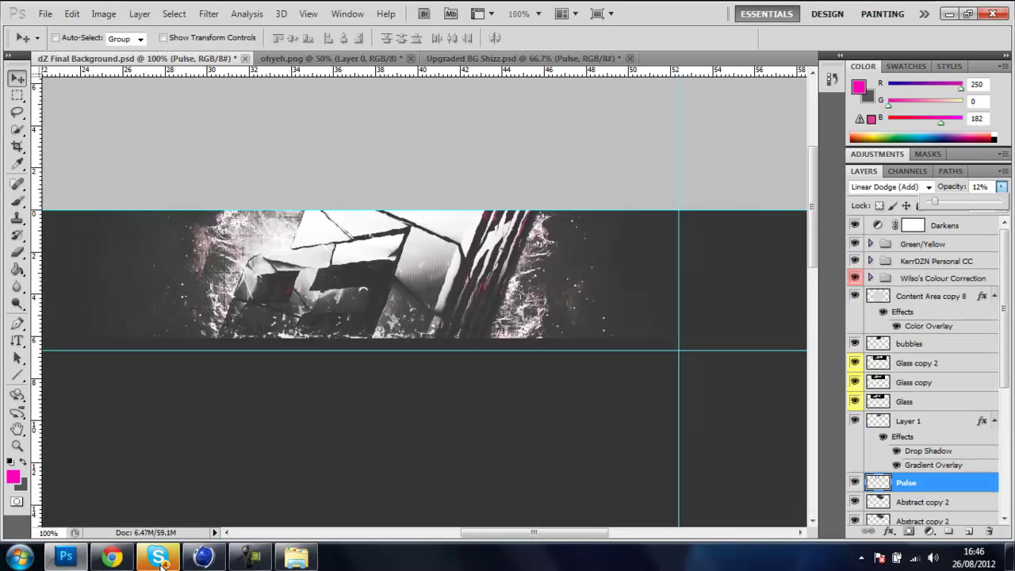
{"action": "key", "text": "ctrl+j"}
{"action": "key", "text": "ctrl+t"}
{"action": "key", "text": "Return"}
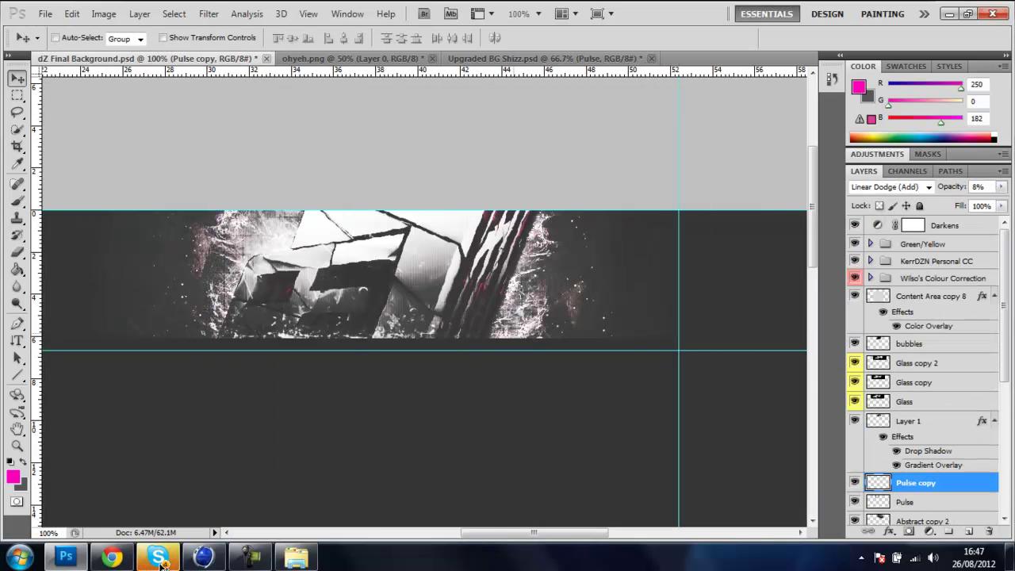
Bring the Space Web texture into the banner blended with Screen mode.
{"action": "key", "text": "ctrl+shift+Tab"}
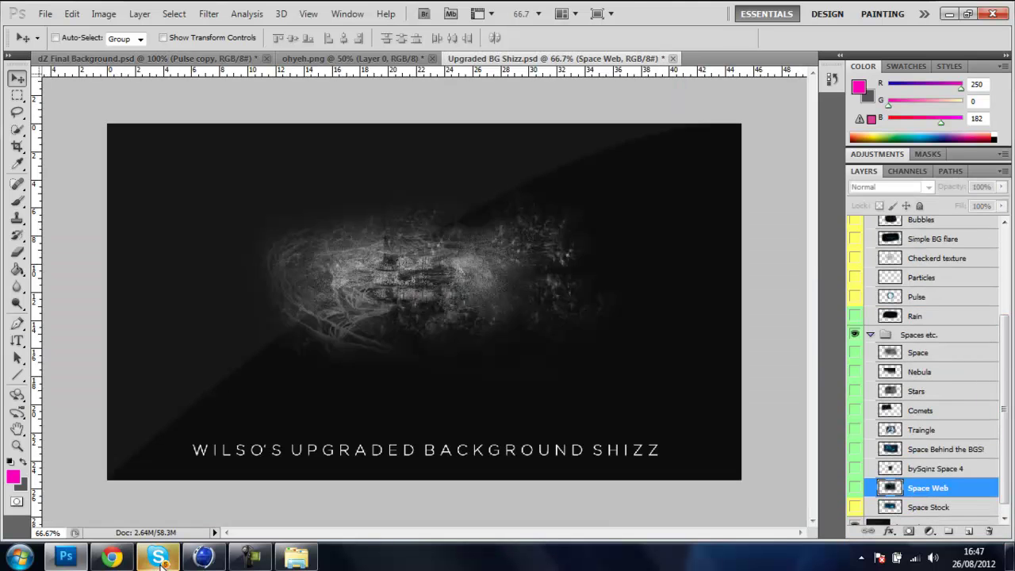
{"action": "key", "text": "ctrl+bracketright"}
{"action": "key", "text": "ctrl+bracketright"}
{"action": "key", "text": "shift+alt+s"}
{"action": "key", "text": "5"}
{"action": "key", "text": "6"}
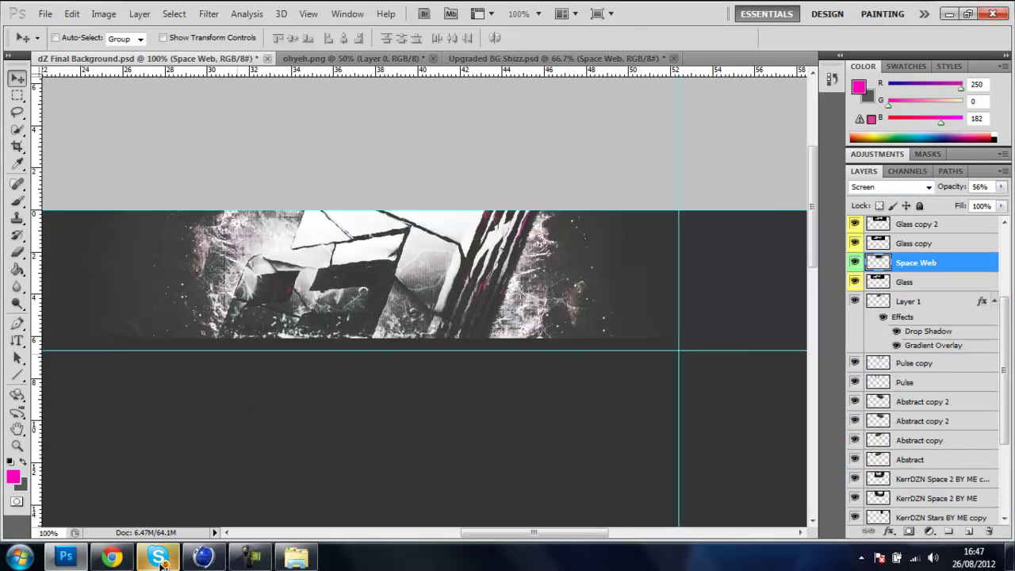
Paste the Space Behind the BGS! texture in Screen mode at 39% opacity.
{"action": "key", "text": "ctrl+shift+Tab"}
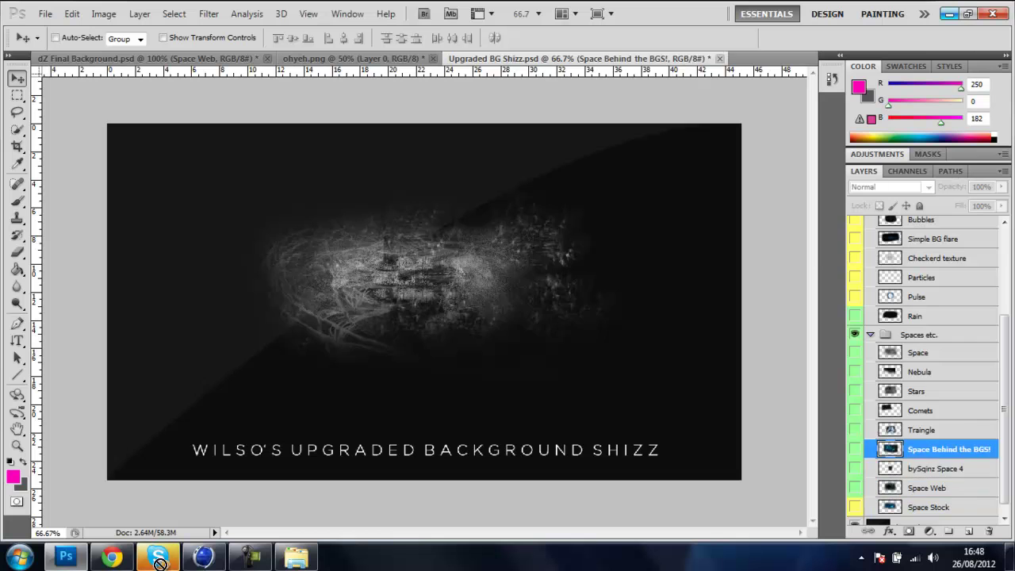
{"action": "key", "text": "ctrl+c"}
{"action": "key", "text": "ctrl+Tab"}
{"action": "key", "text": "ctrl+v"}
{"action": "key", "text": "shift+alt+s"}
{"action": "key", "text": "3"}
{"action": "key", "text": "9"}
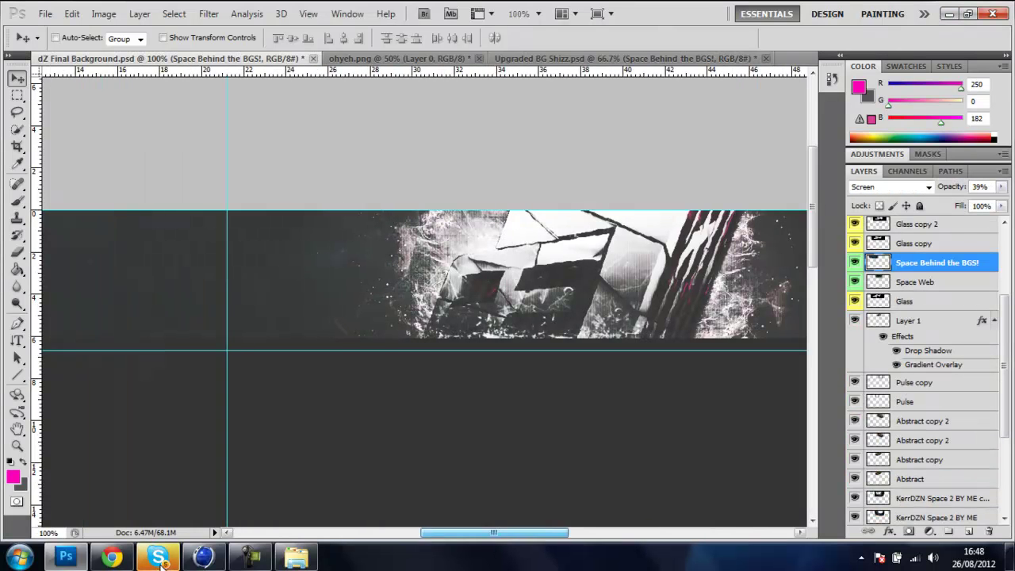
Slightly recolour the space texture with Hue/Saturation.
{"action": "key", "text": "b"}
{"action": "left_click", "coordinate": [103, 13]}
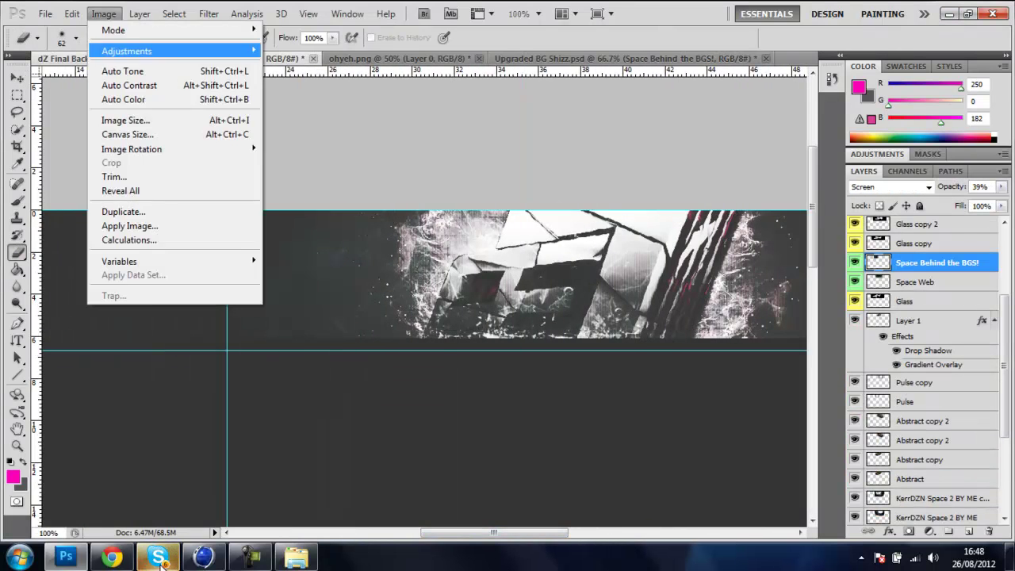
{"action": "key", "text": "ctrl+u"}
{"action": "key", "text": "Return"}
{"action": "key", "text": "v"}
Duplicate the Space Behind the BGS! layer twice, placing a copy on the left.
{"action": "key", "text": "ctrl+j"}
{"action": "key", "text": "ctrl+j"}
{"action": "key", "text": "ctrl+t"}
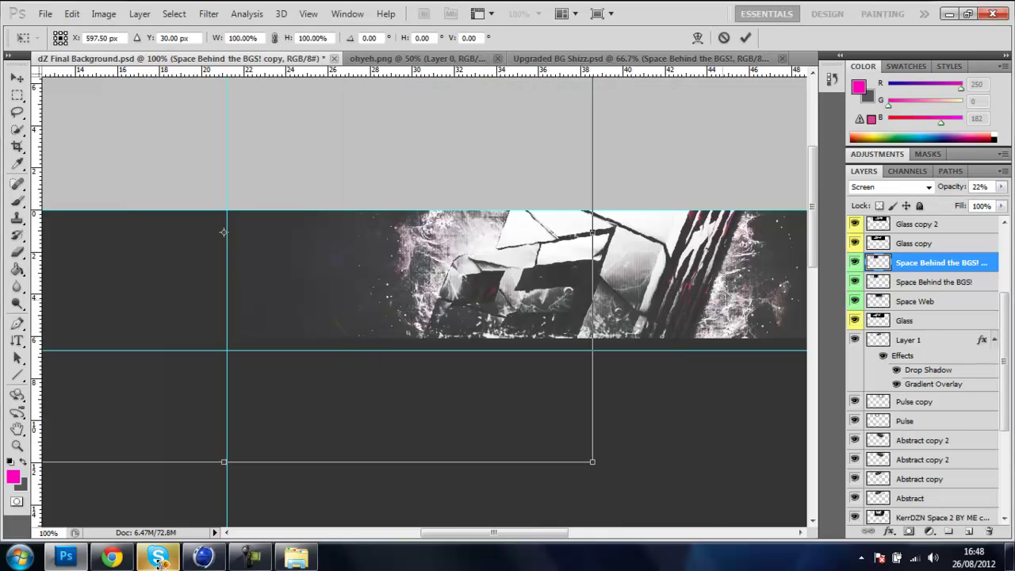
{"action": "key", "text": "Return"}
{"action": "key", "text": "shift+alt+bracketleft"}
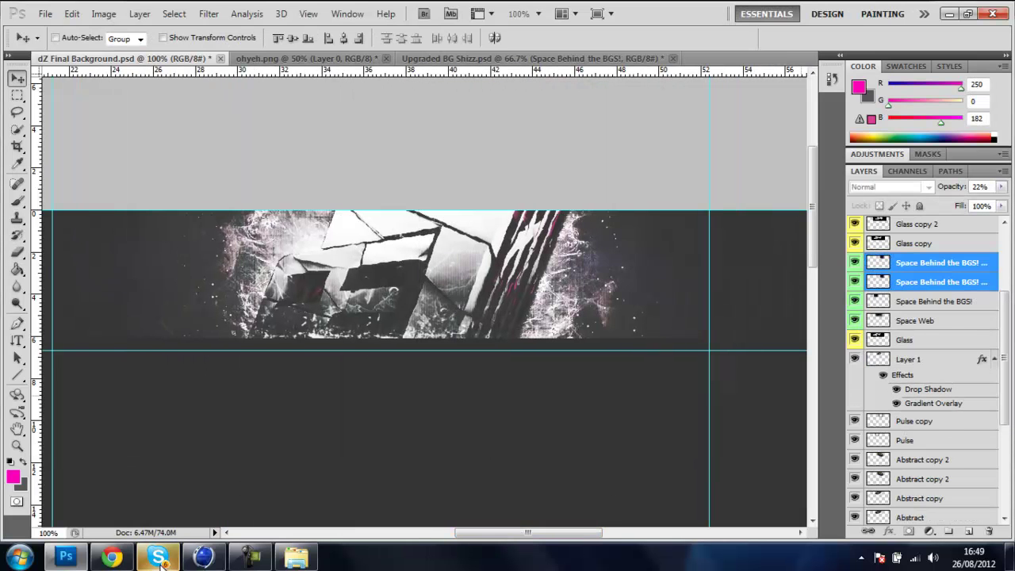
Open bySqinz LayerStyles from the bySqinz 2K PACK! folder, dismissing the text update warning.
{"action": "key", "text": "ctrl+o"}
{"action": "type", "text": "by"}
{"action": "key", "text": "Down"}
{"action": "key", "text": "Down"}
{"action": "key", "text": "Down"}
{"action": "key", "text": "Return"}
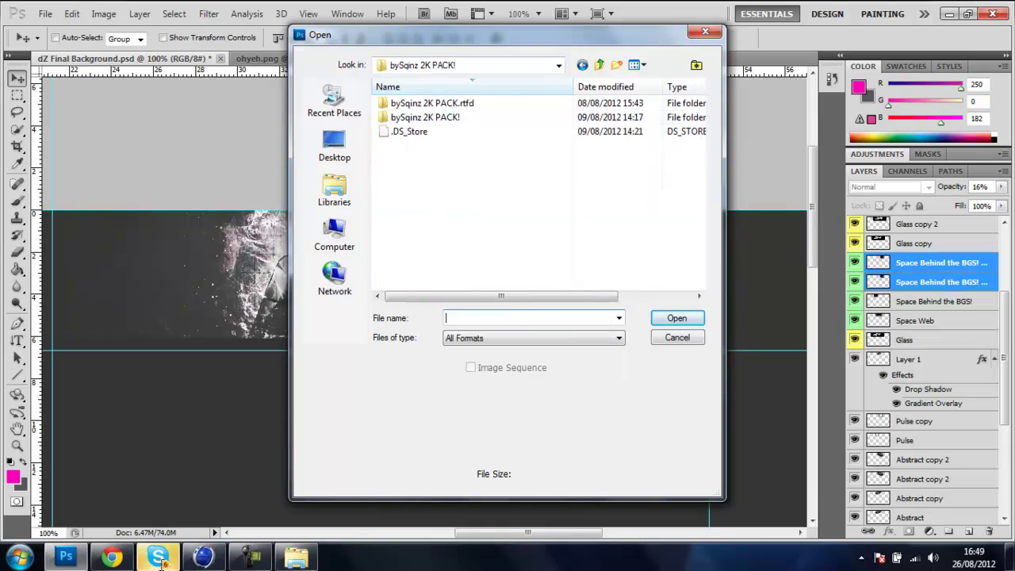
{"action": "type", "text": "bySqinz LayerStyles"}
{"action": "key", "text": "Return"}
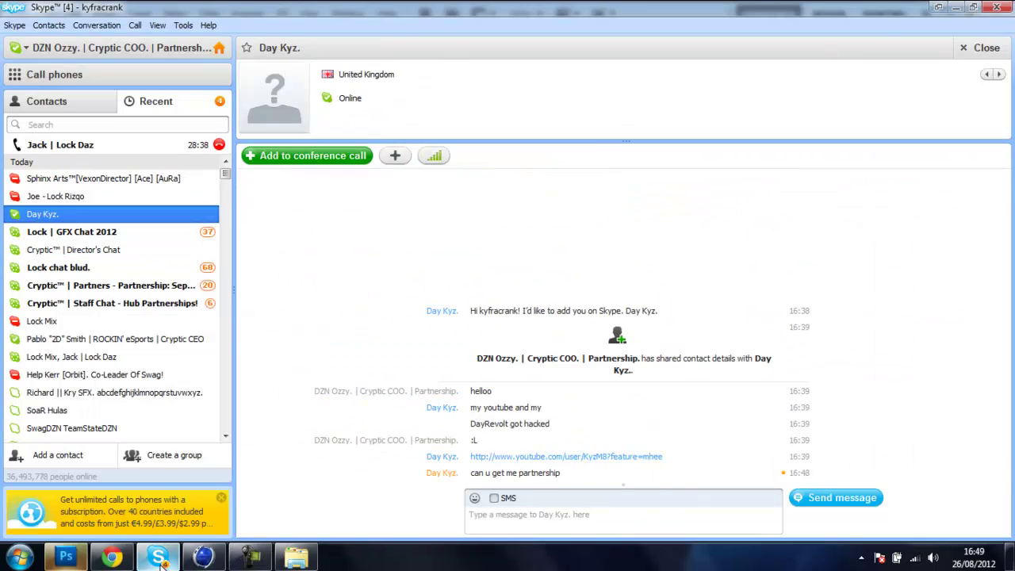
{"action": "key", "text": "Return"}
Paste the bySqinz styled text into the banner, retype it as DESIGNER and resize it.
{"action": "key", "text": "ctrl+j"}
{"action": "key", "text": "ctrl+Tab"}
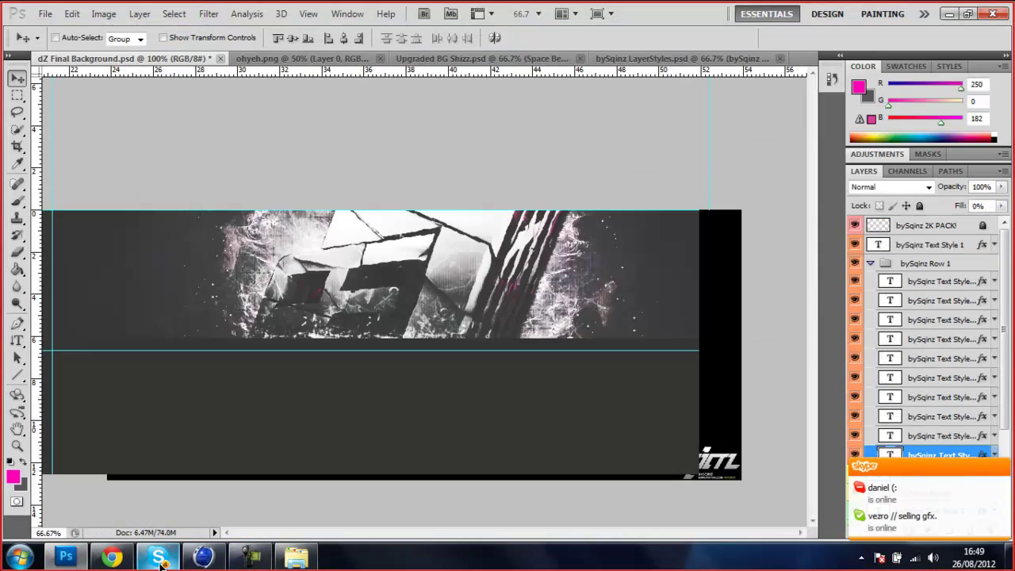
{"action": "key", "text": "ctrl+v"}
{"action": "key", "text": "t"}
{"action": "key", "text": "Return"}
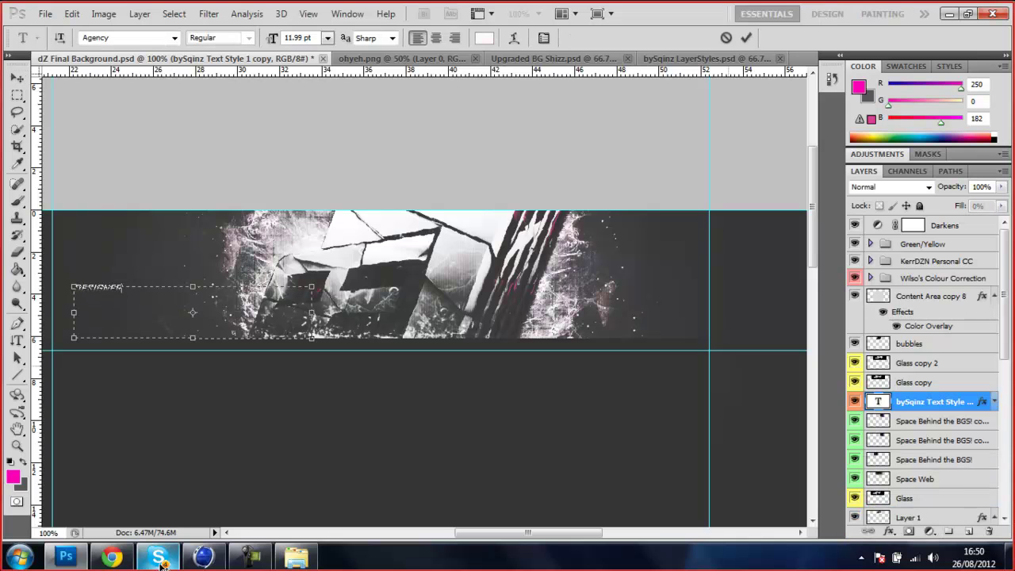
{"action": "key", "text": "ctrl+Return"}
{"action": "key", "text": "v"}
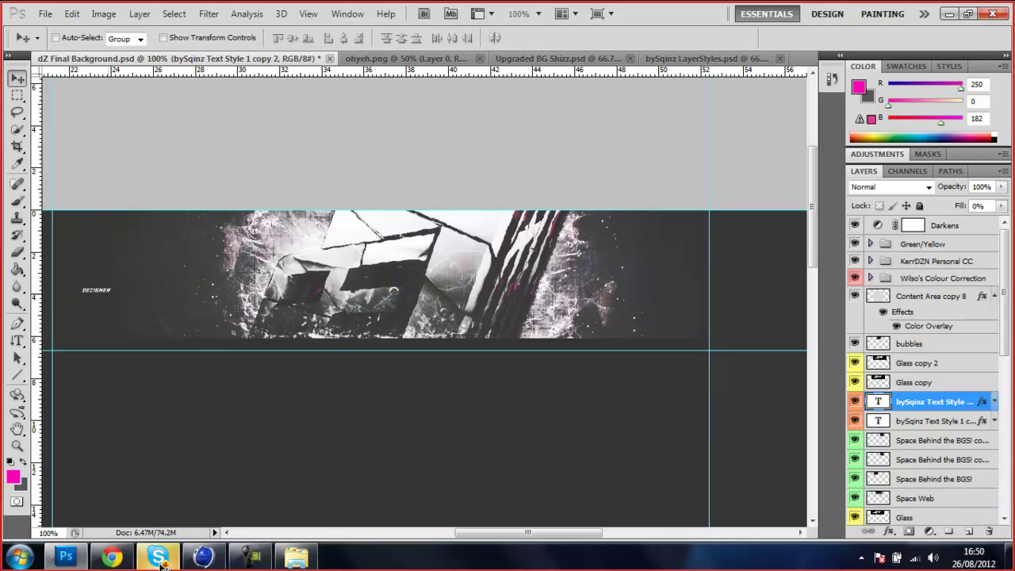
{"action": "key", "text": "ctrl+t"}
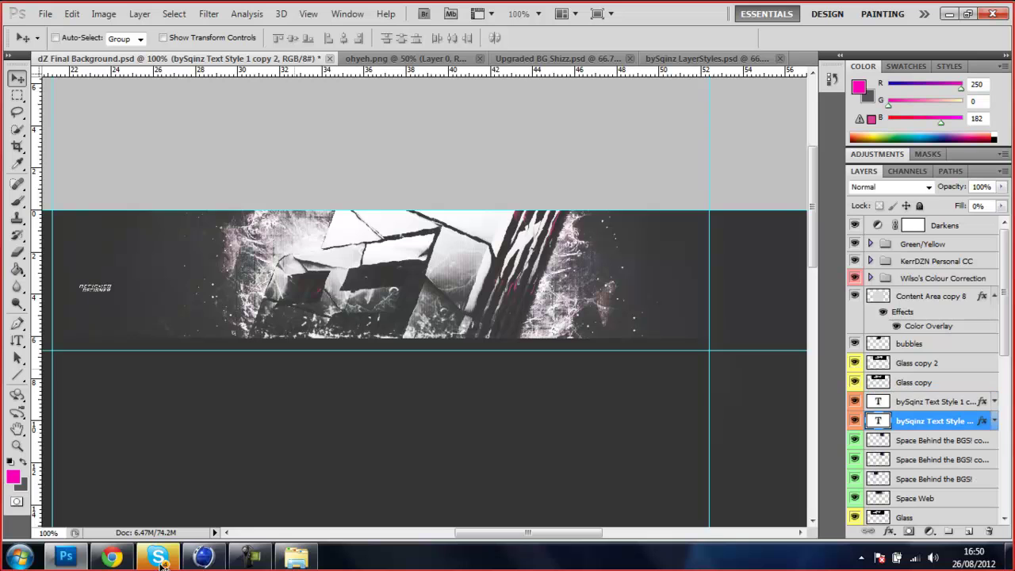
{"action": "type", "text": "46"}
Retype the second DESIGNER label as TWITTER.
{"action": "key", "text": "shift+alt+bracketright"}
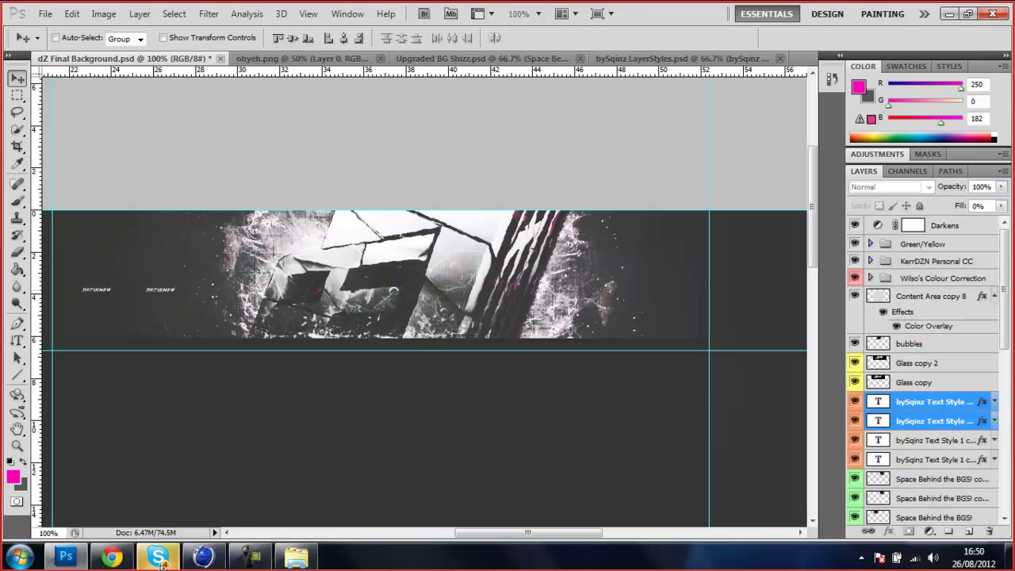
{"action": "double_click", "coordinate": [877, 421]}
{"action": "type", "text": "TWITTER"}
{"action": "key", "text": "ctrl+Return"}
{"action": "key", "text": "v"}
Retype the right-side label as FACEBOOK.
{"action": "key", "text": "shift+alt+bracketright"}
{"action": "double_click", "coordinate": [877, 401]}
{"action": "type", "text": "FACEBOOK"}
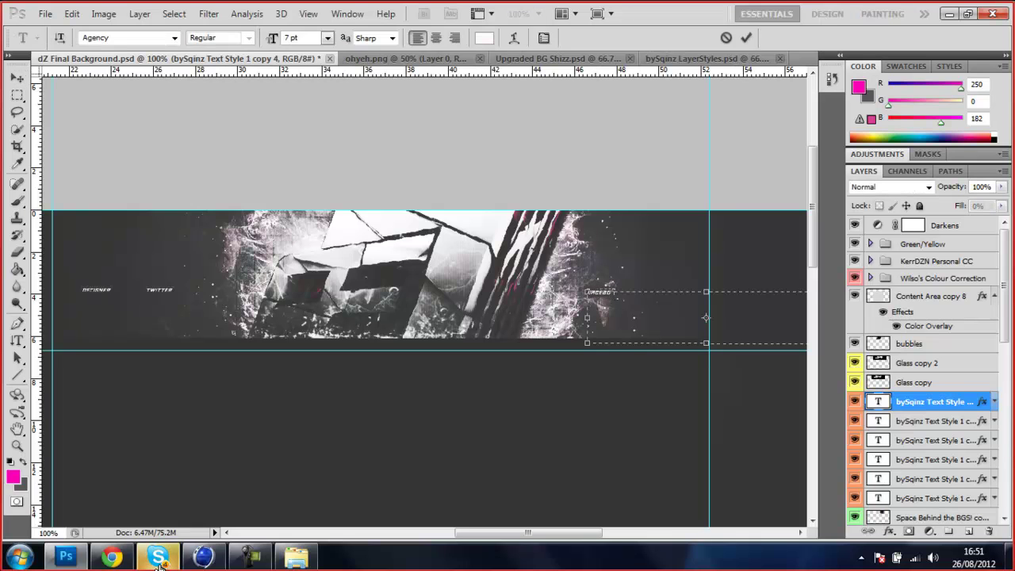
{"action": "key", "text": "ctrl+Return"}
{"action": "key", "text": "v"}
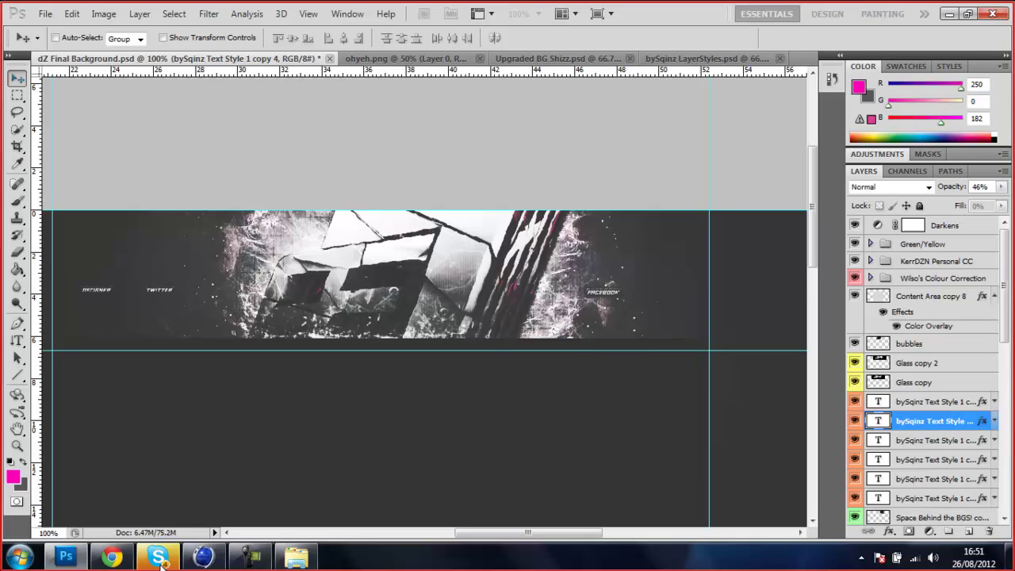
{"action": "key", "text": "shift+alt+bracketleft"}
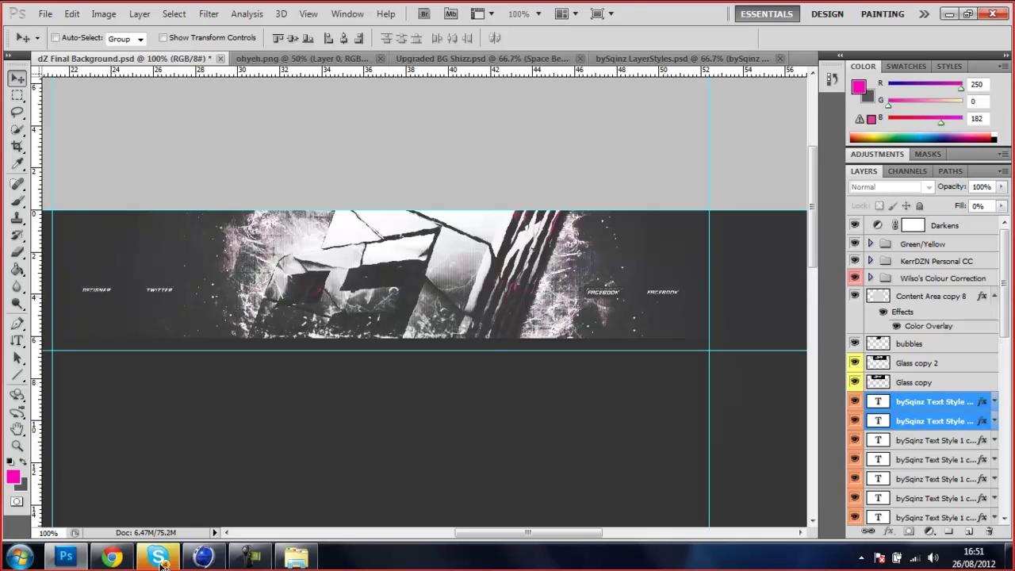